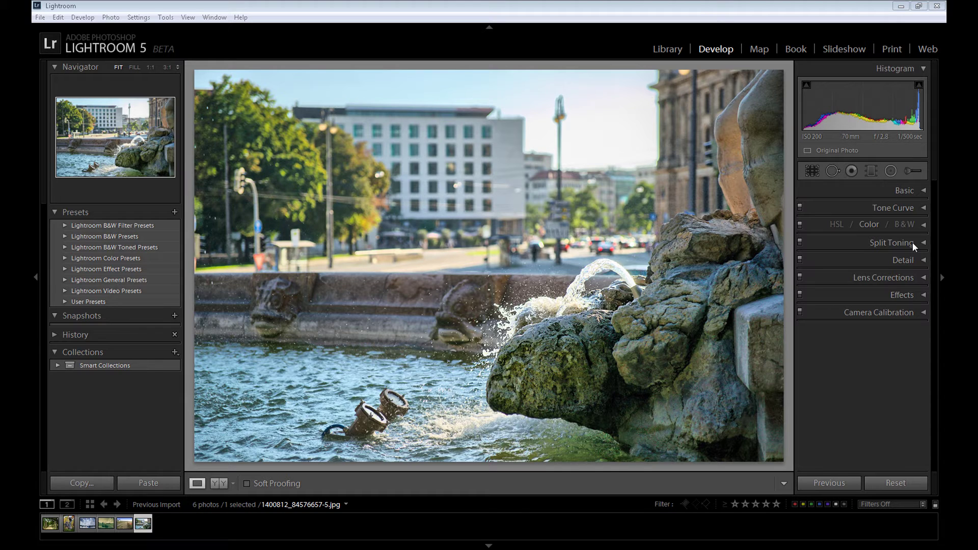
Expand Split Toning and give the highlights a green-yellow tint, hue 86 and saturation 39
click(913, 242)
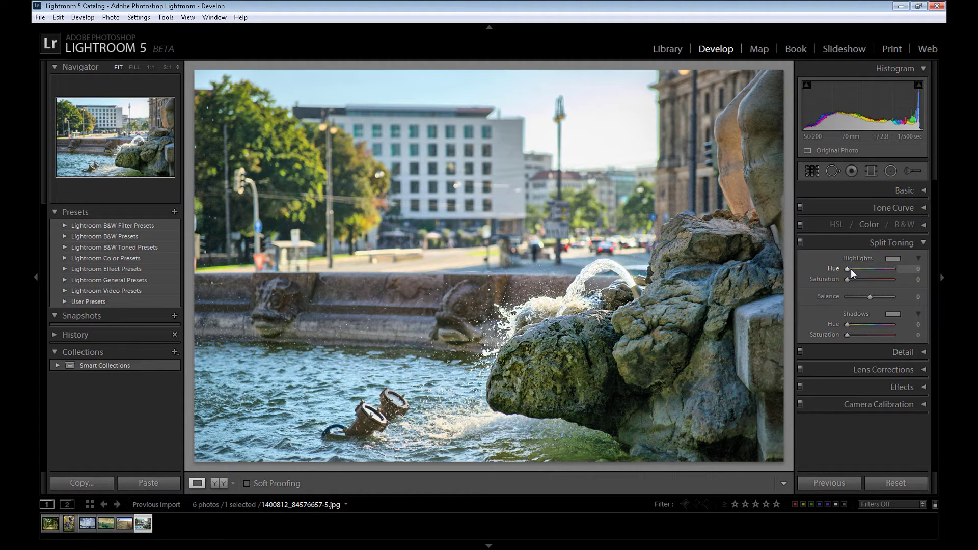
drag(849, 269, 868, 268)
mouse_move(868, 269)
mouse_down()
mouse_move(851, 269)
mouse_move(865, 279)
mouse_up()
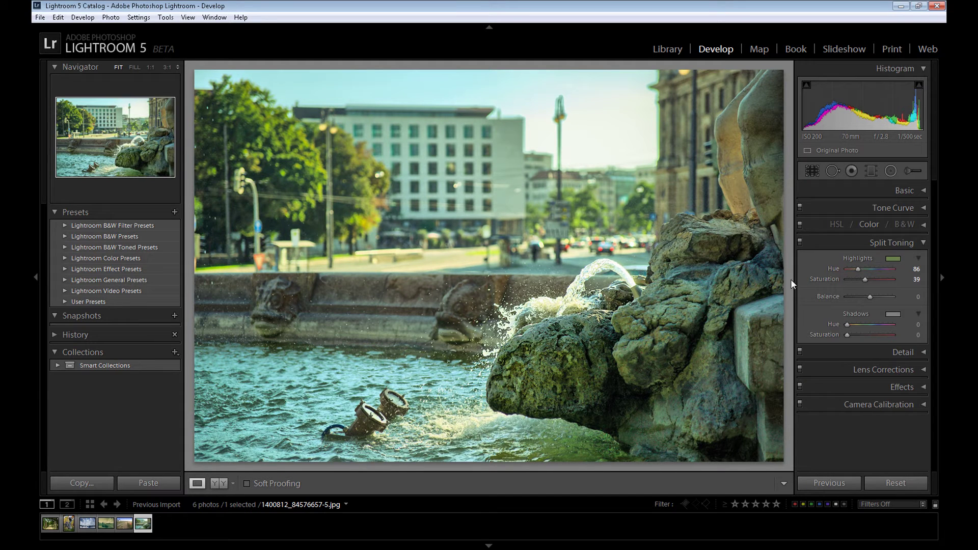
Reset the highlight sliders and pick a golden yellow highlight tint, hue 49 and saturation 80
double_click(834, 269)
drag(865, 279, 844, 280)
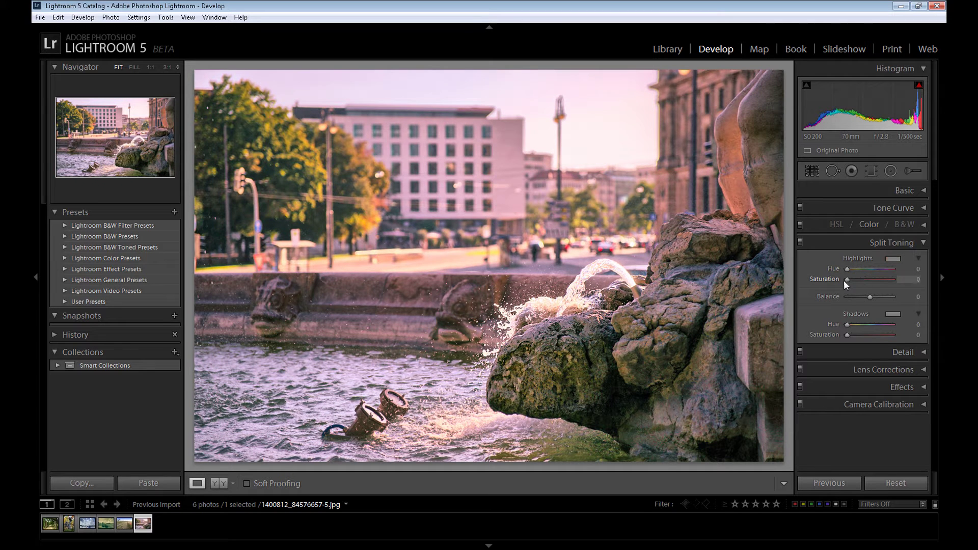
click(892, 258)
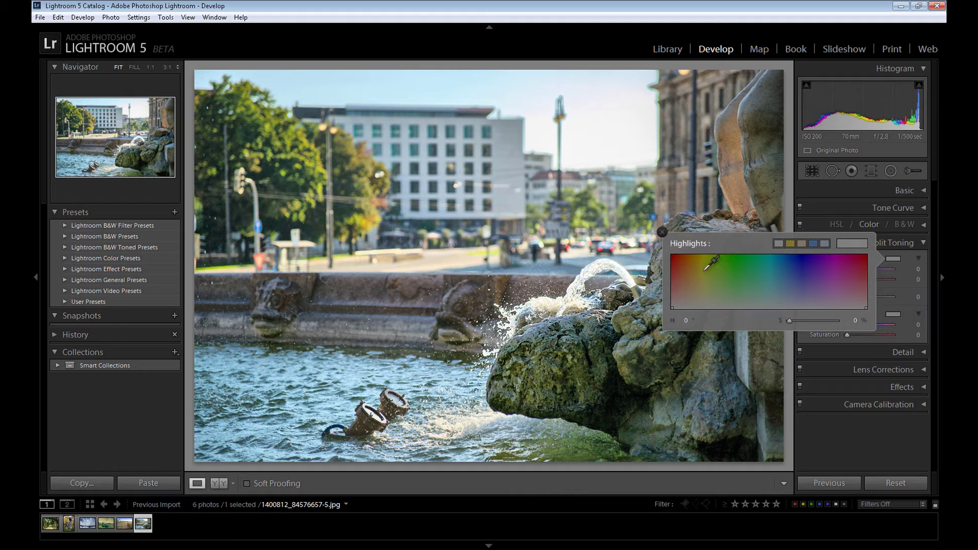
drag(705, 269, 698, 270)
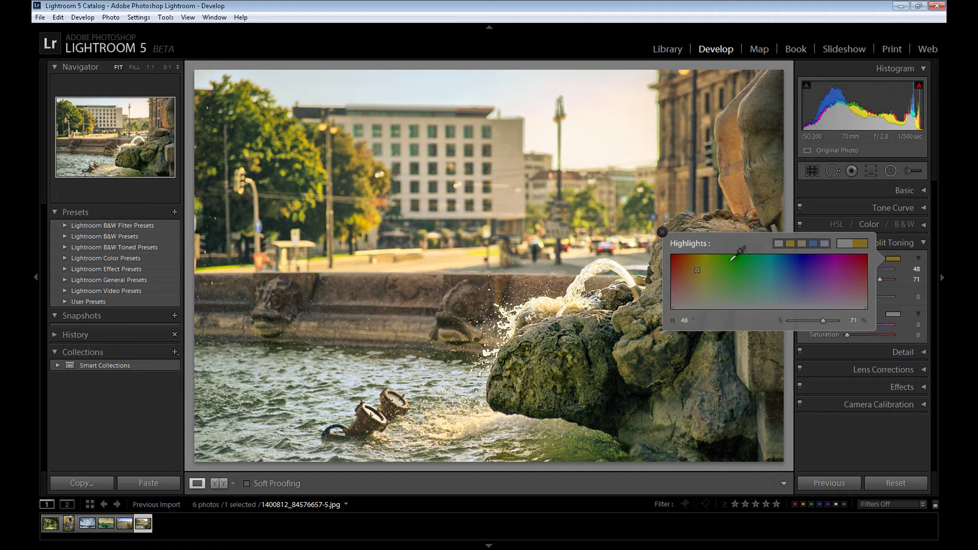
drag(698, 270, 697, 265)
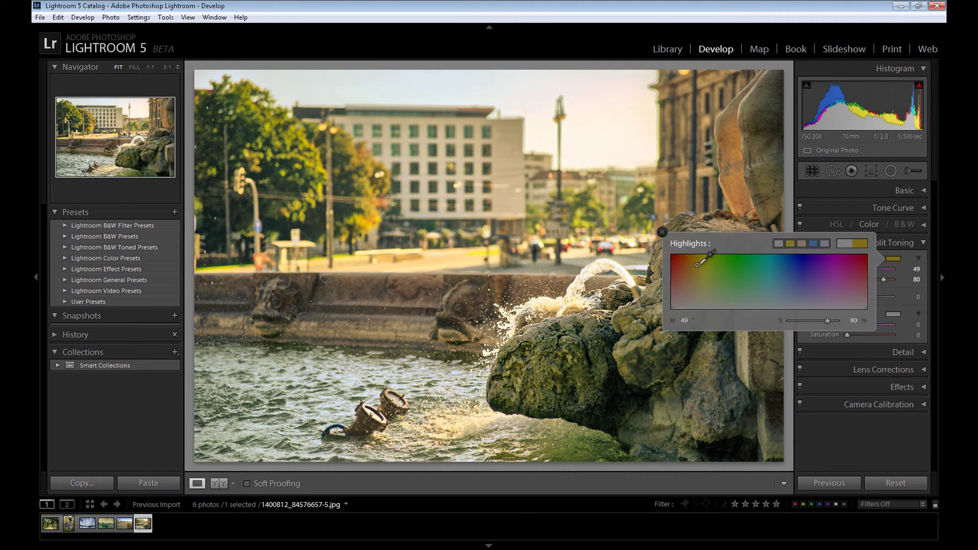
click(894, 315)
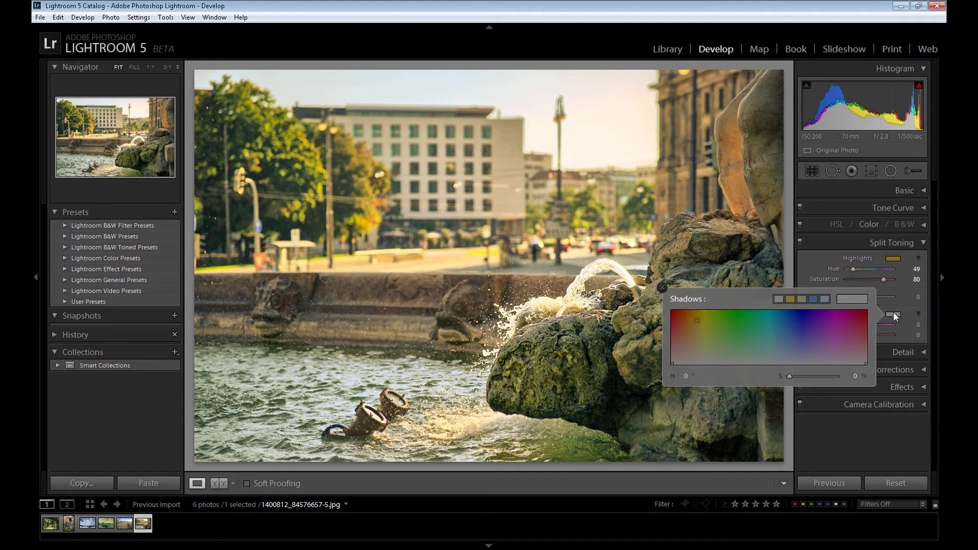
Pick a teal shadow tint at hue 178, saturation 34, in the colour picker
click(769, 336)
drag(768, 335, 767, 344)
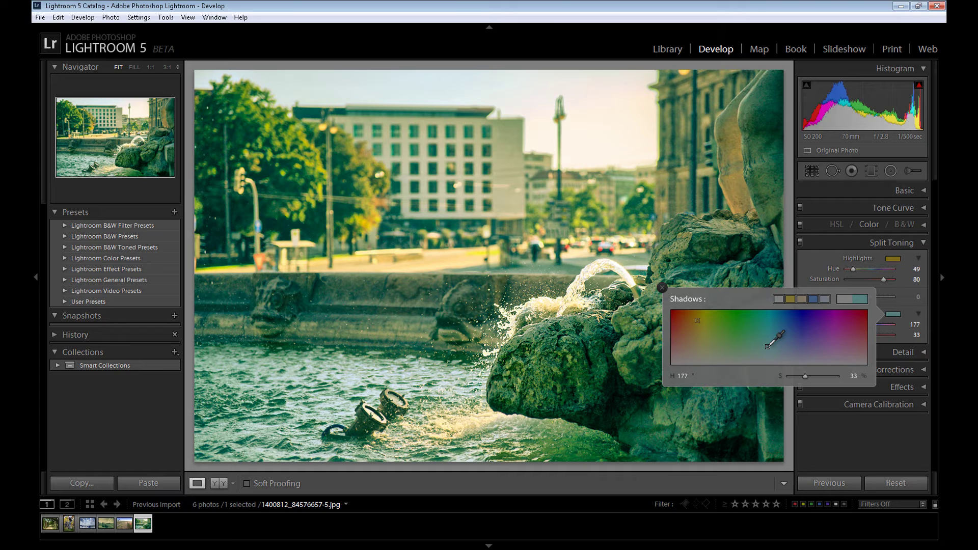
drag(767, 345, 769, 347)
drag(768, 346, 768, 346)
click(902, 306)
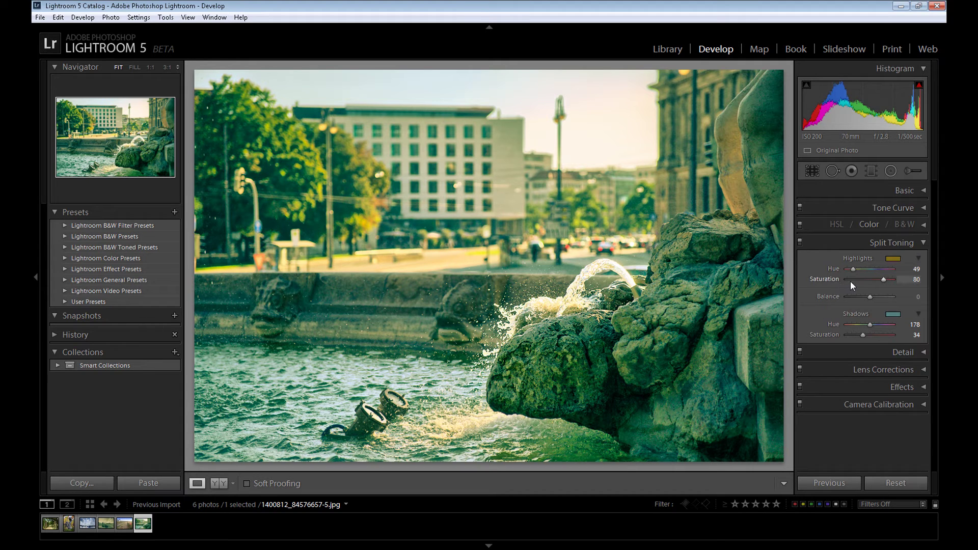
Raise highlight saturation to 84, set balance to +19, and switch split toning off to compare
click(875, 280)
drag(876, 280, 883, 278)
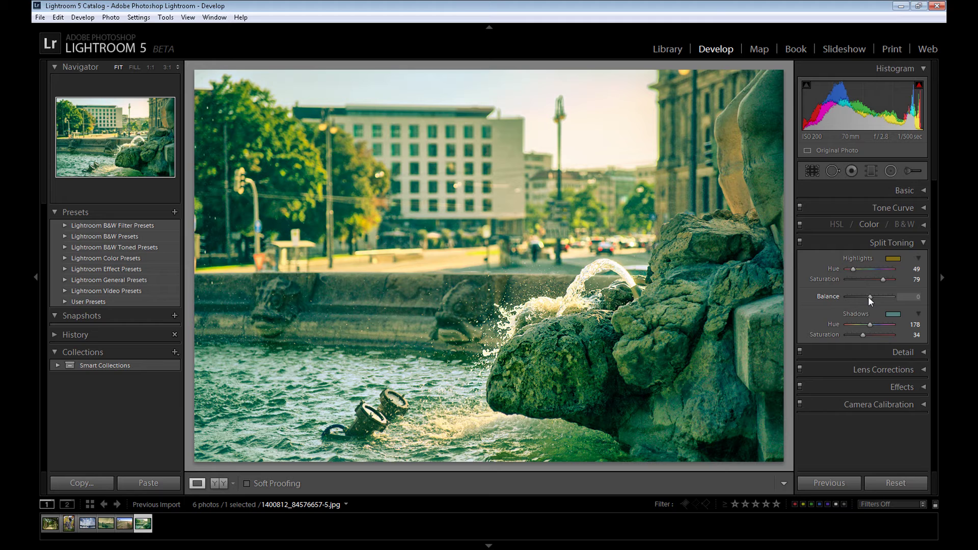
drag(869, 296, 849, 297)
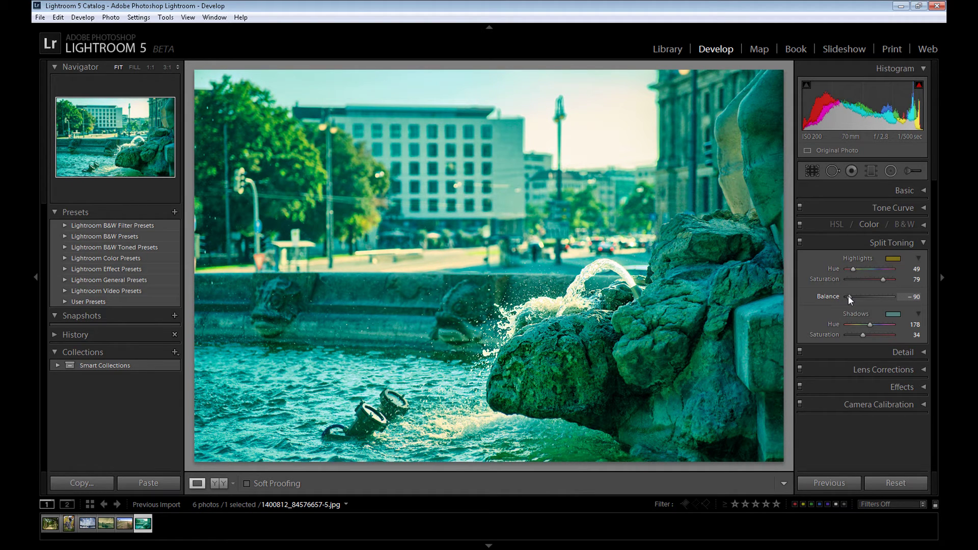
drag(848, 296, 882, 298)
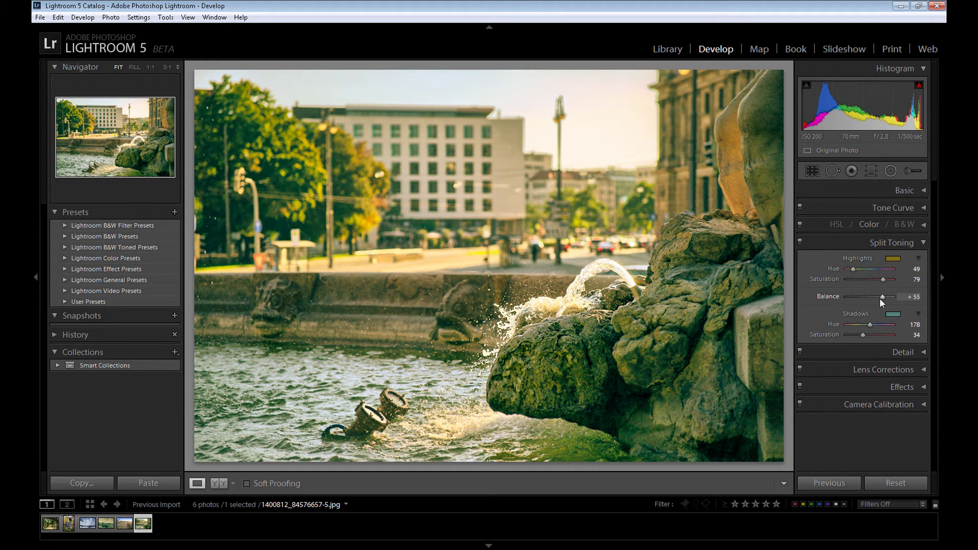
click(875, 296)
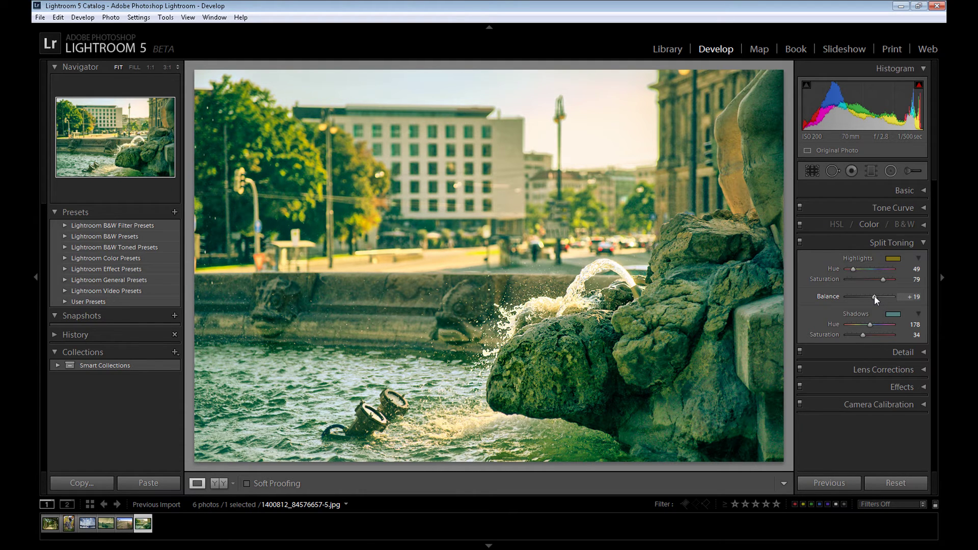
click(800, 241)
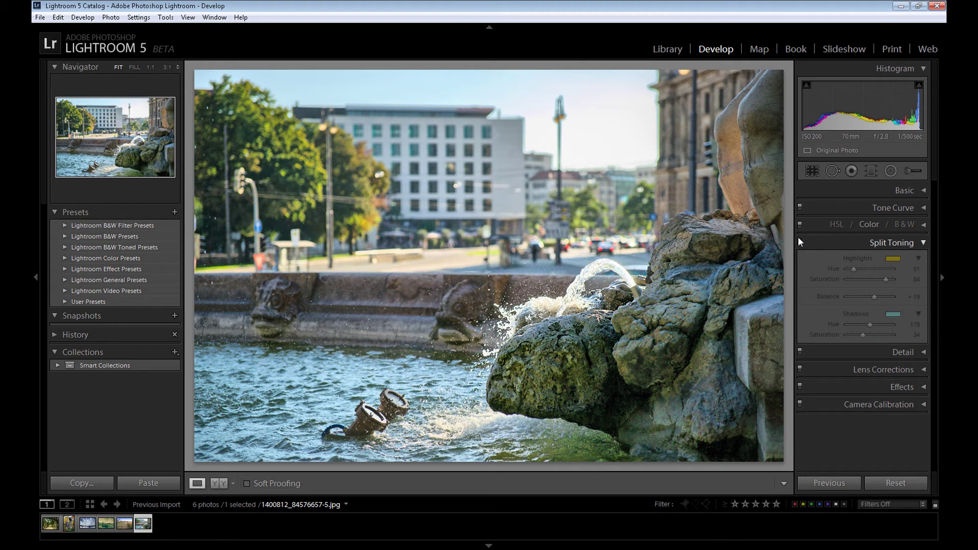
Convert the photo to black and white with V, comparing it with and without split toning
click(800, 243)
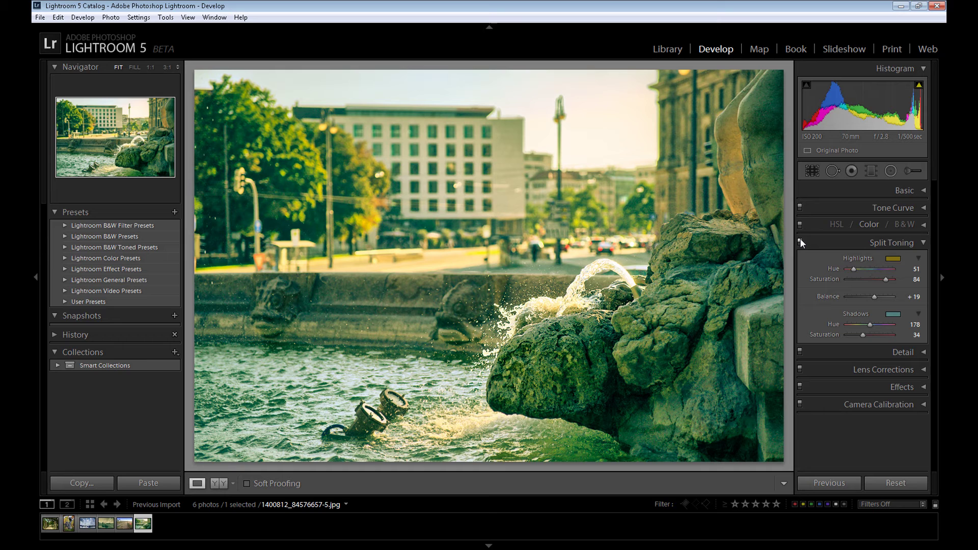
key(v)
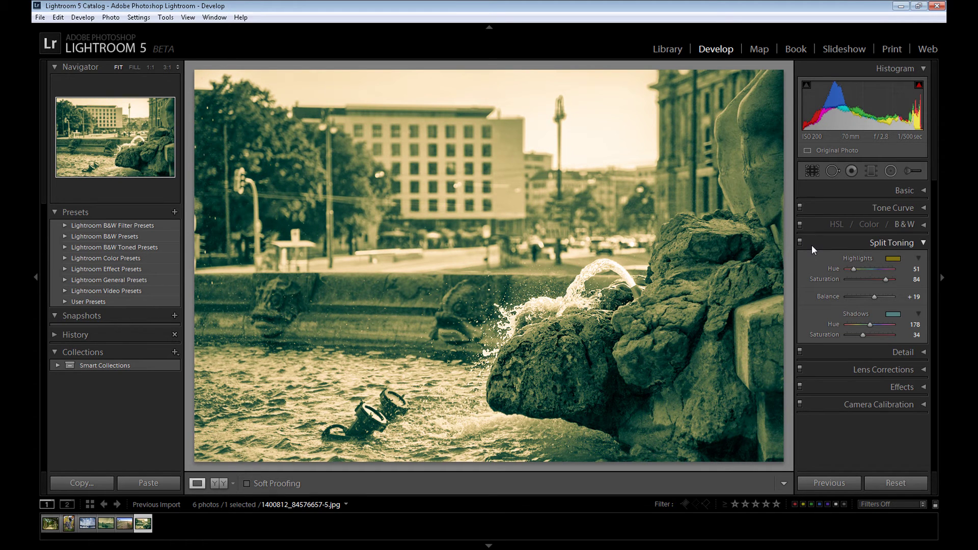
click(799, 242)
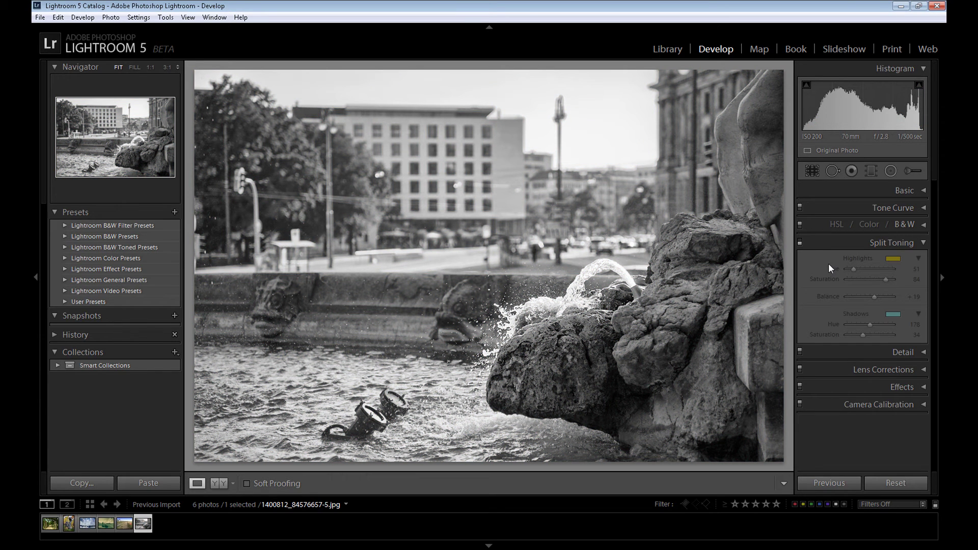
click(799, 242)
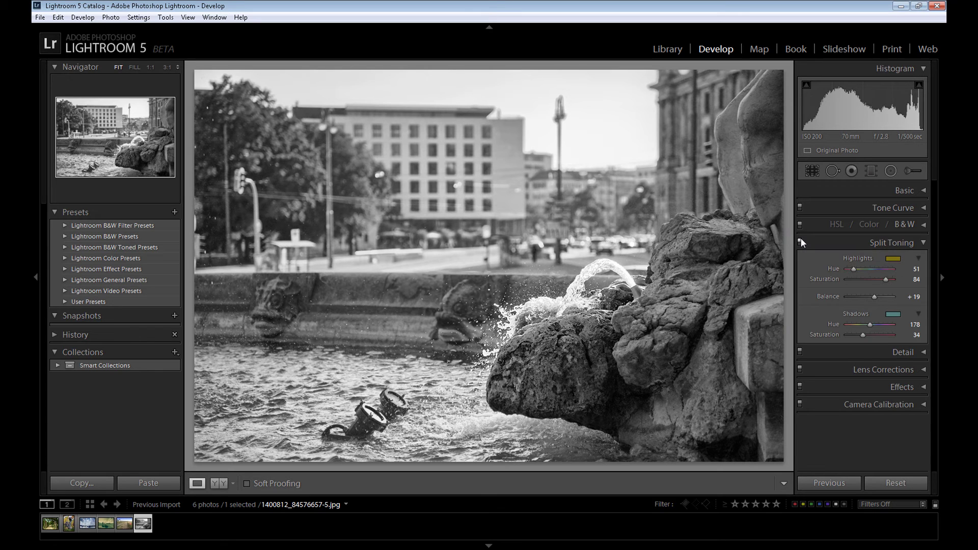